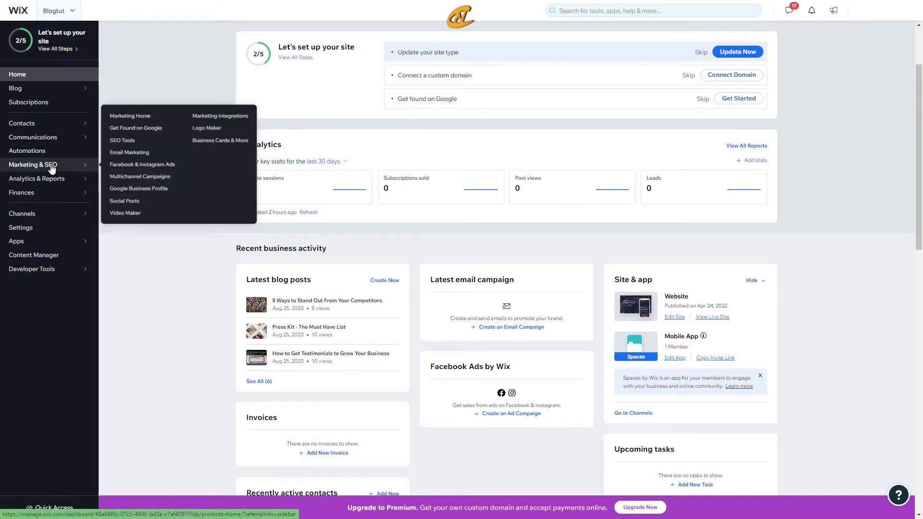
Start a new design in Logo Maker with the name "Creatively Nino" and the tagline "Coding is Awesome!!!".
{"action": "left_click", "coordinate": [91, 167]}
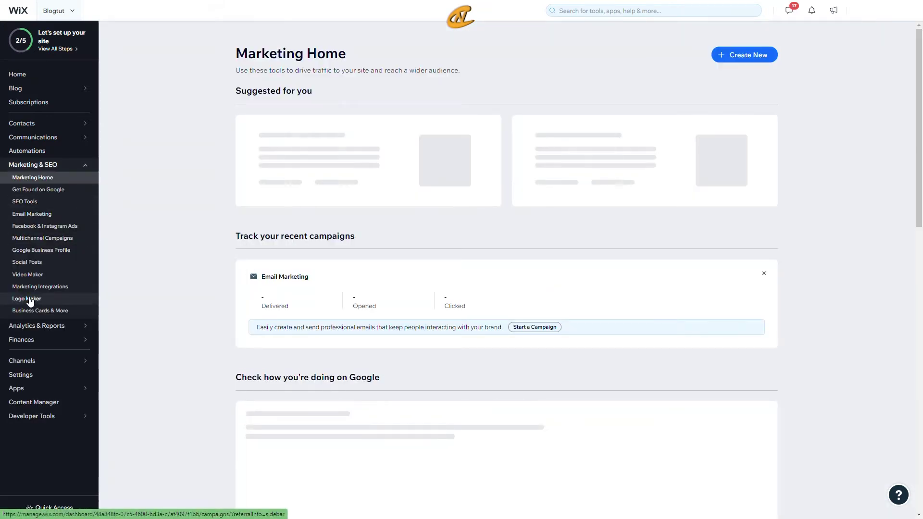
{"action": "left_click", "coordinate": [28, 299]}
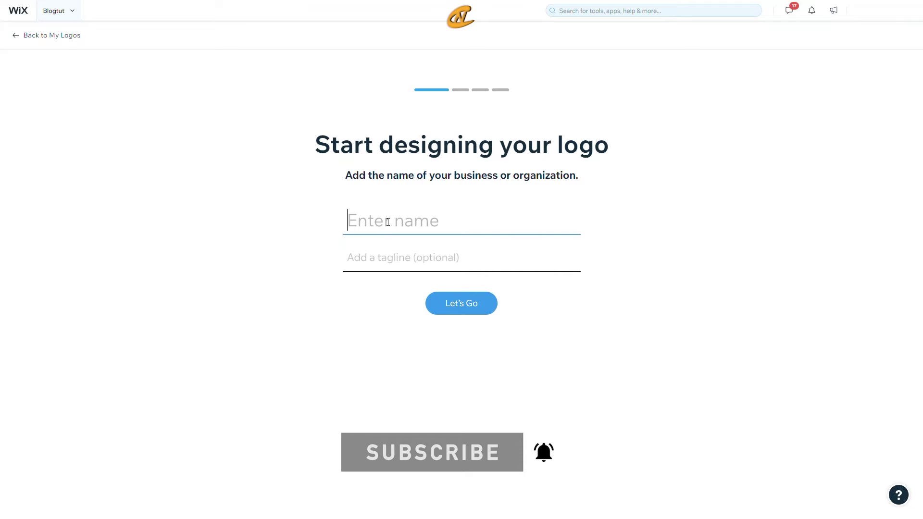
{"action": "type", "text": "Creatively Nino"}
{"action": "key", "text": "Tab"}
{"action": "type", "text": "Coding is Awesome!!!"}
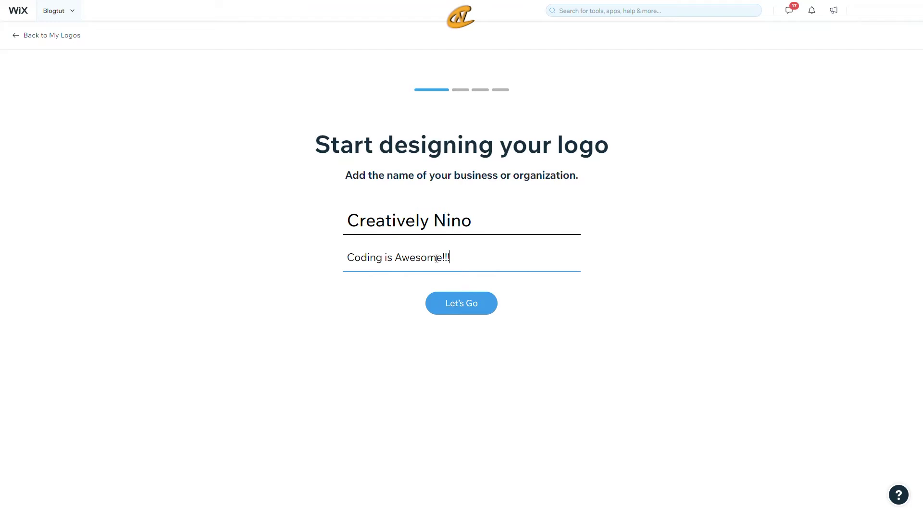
{"action": "left_click", "coordinate": [457, 305]}
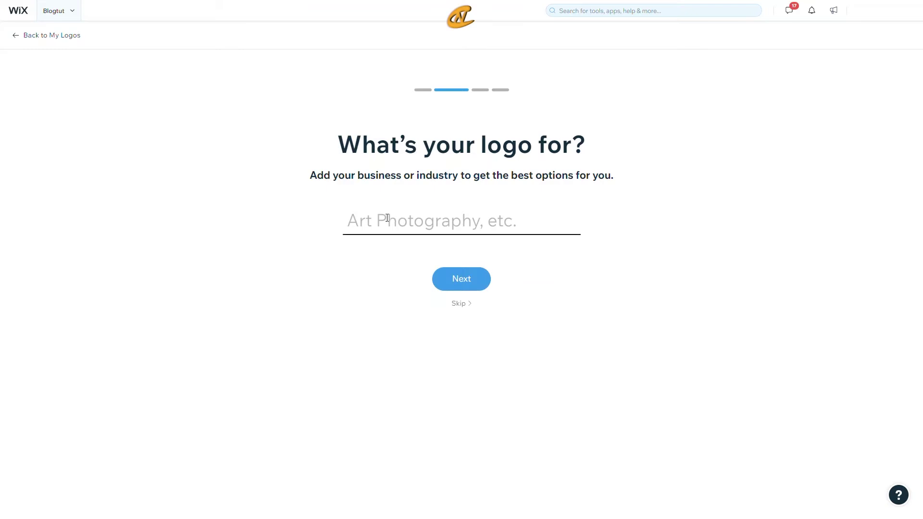
{"action": "left_click", "coordinate": [415, 222]}
{"action": "type", "text": "desi"}
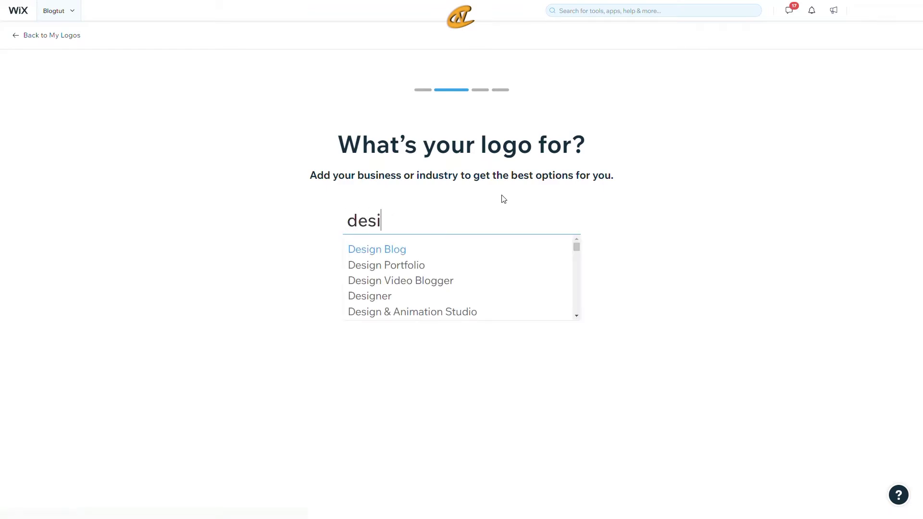
{"action": "key", "text": "BackSpace"}
{"action": "key", "text": "BackSpace"}
{"action": "key", "text": "BackSpace"}
{"action": "key", "text": "BackSpace"}
{"action": "type", "text": "bod"}
{"action": "key", "text": "BackSpace"}
{"action": "key", "text": "BackSpace"}
{"action": "key", "text": "BackSpace"}
Search the industries for "code", set the logo's industry to Coding Course and continue.
{"action": "type", "text": "Code"}
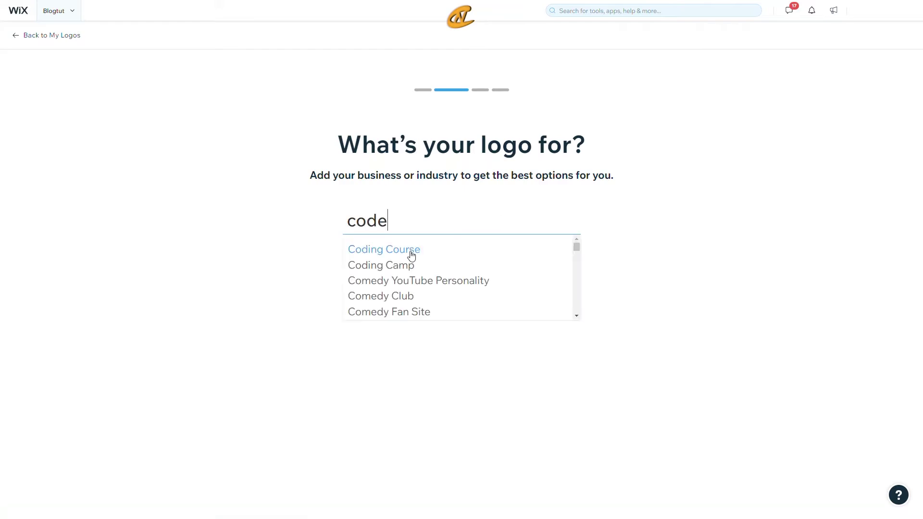
{"action": "left_click", "coordinate": [406, 251]}
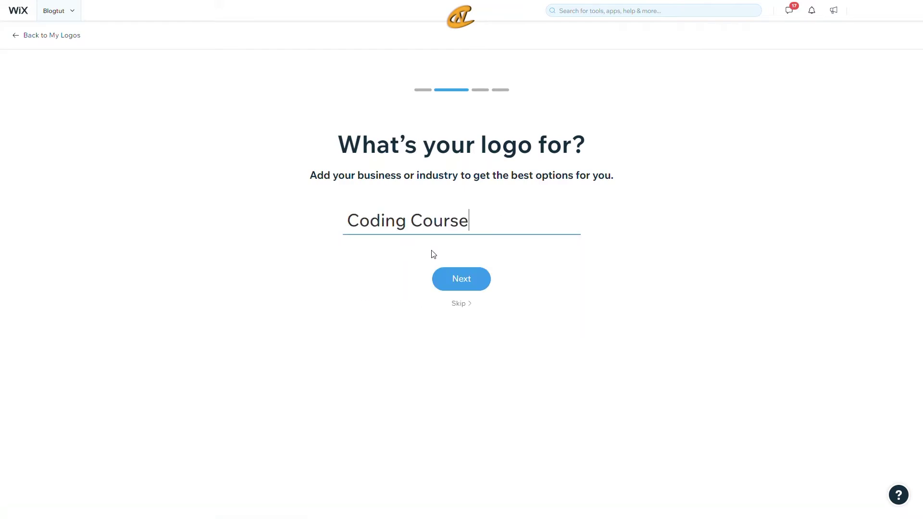
{"action": "left_click", "coordinate": [456, 280]}
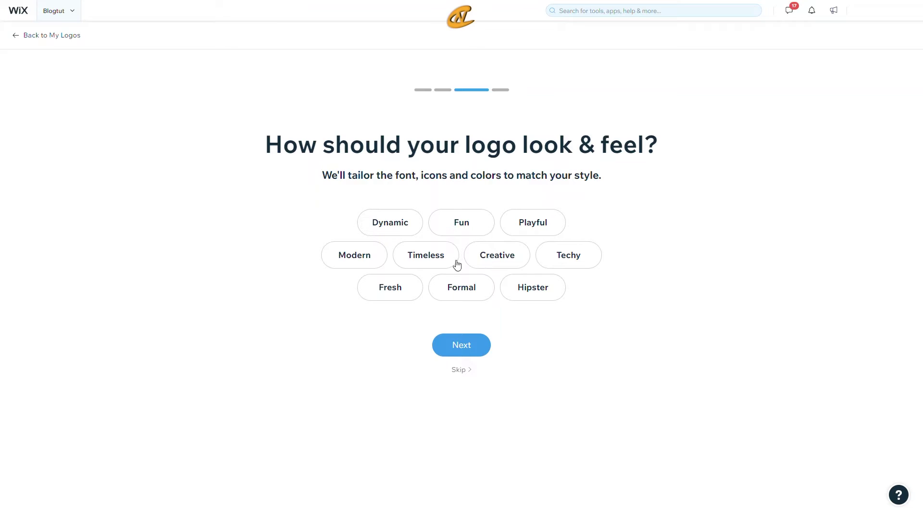
Select all ten look-and-feel styles from Dynamic to Hipster for the logo and skip the logo preference comparison.
{"action": "left_click", "coordinate": [388, 225]}
{"action": "left_click", "coordinate": [482, 226]}
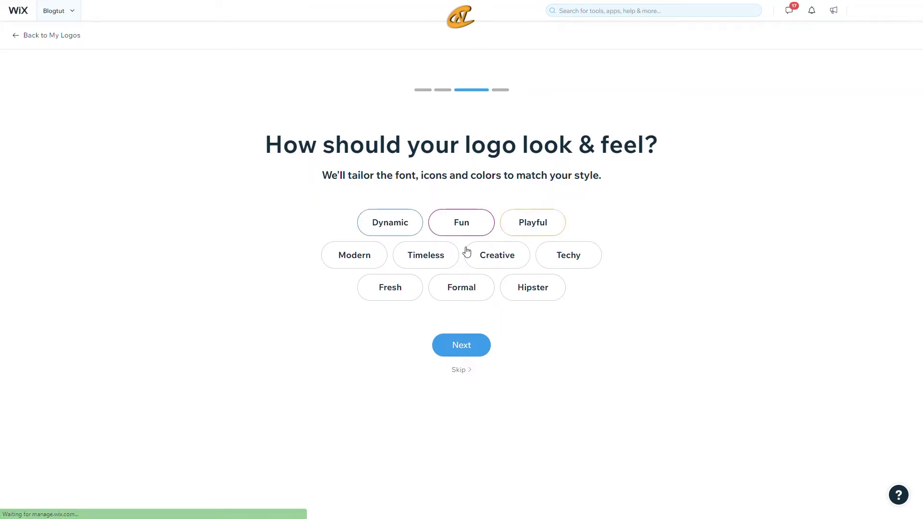
{"action": "left_click", "coordinate": [403, 260]}
{"action": "left_click", "coordinate": [492, 256]}
{"action": "left_click", "coordinate": [557, 258]}
{"action": "left_click", "coordinate": [392, 287]}
{"action": "left_click", "coordinate": [463, 297]}
{"action": "left_click", "coordinate": [546, 294]}
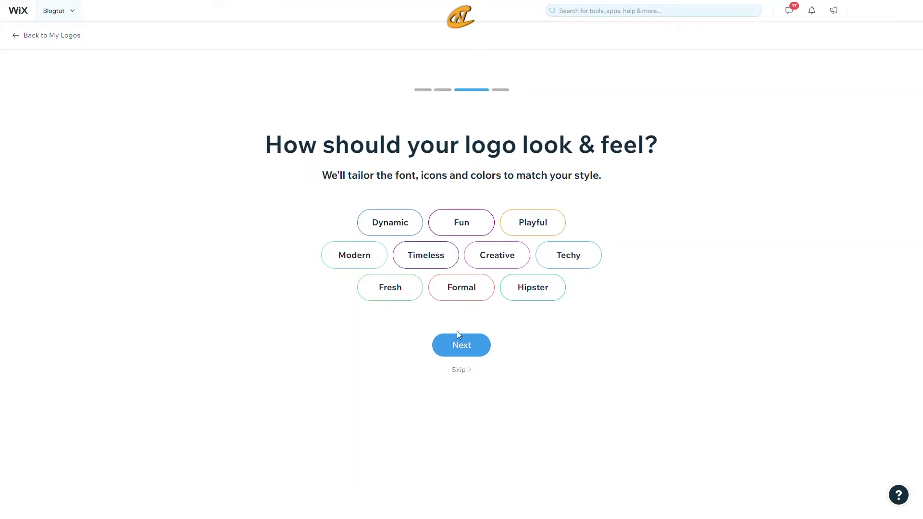
{"action": "left_click", "coordinate": [457, 346]}
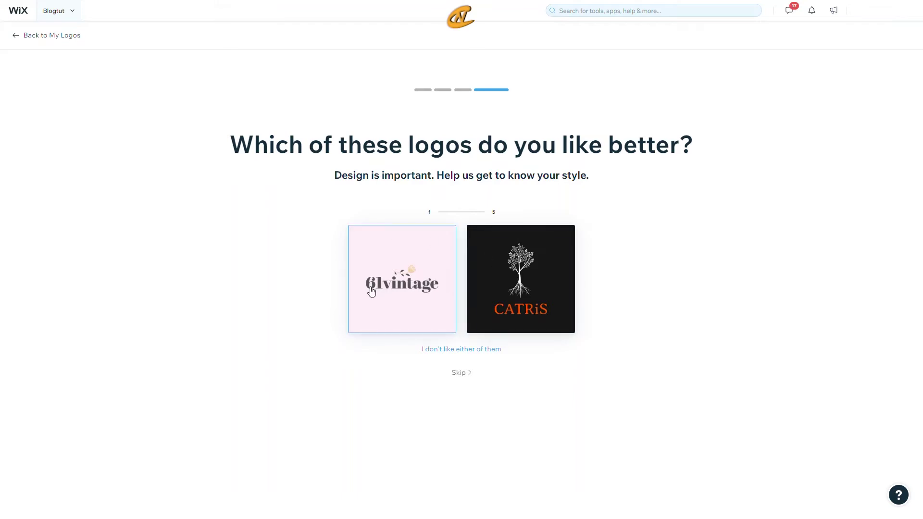
{"action": "left_click", "coordinate": [462, 375]}
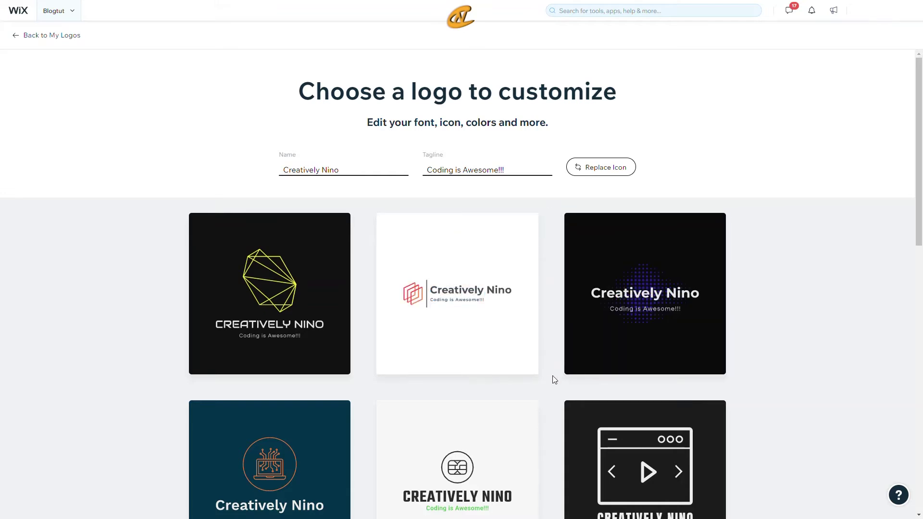
Load more logo designs and choose the navy one with the turquoise and pink hexagonal icon for customizing.
{"action": "scroll", "coordinate": [554, 379], "scroll_direction": "down", "scroll_amount": 5}
{"action": "scroll", "coordinate": [555, 377], "scroll_direction": "down", "scroll_amount": 3}
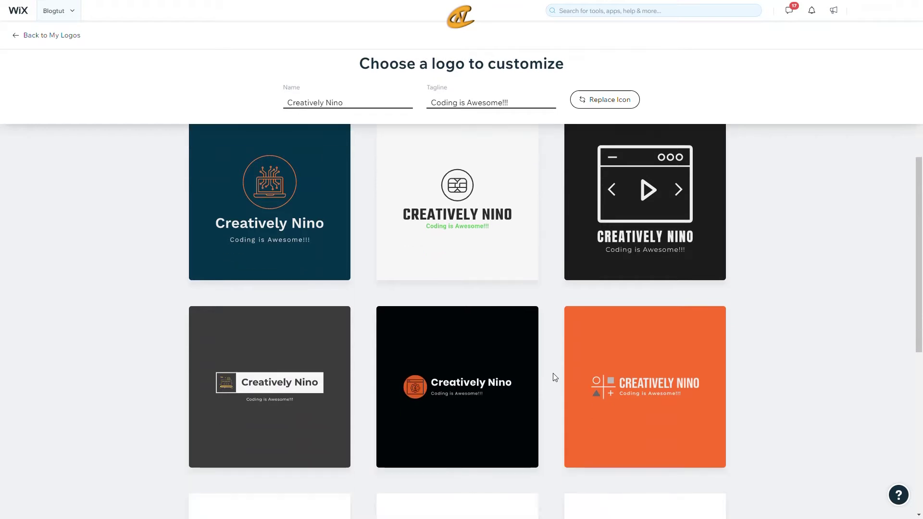
{"action": "scroll", "coordinate": [554, 377], "scroll_direction": "down", "scroll_amount": 2}
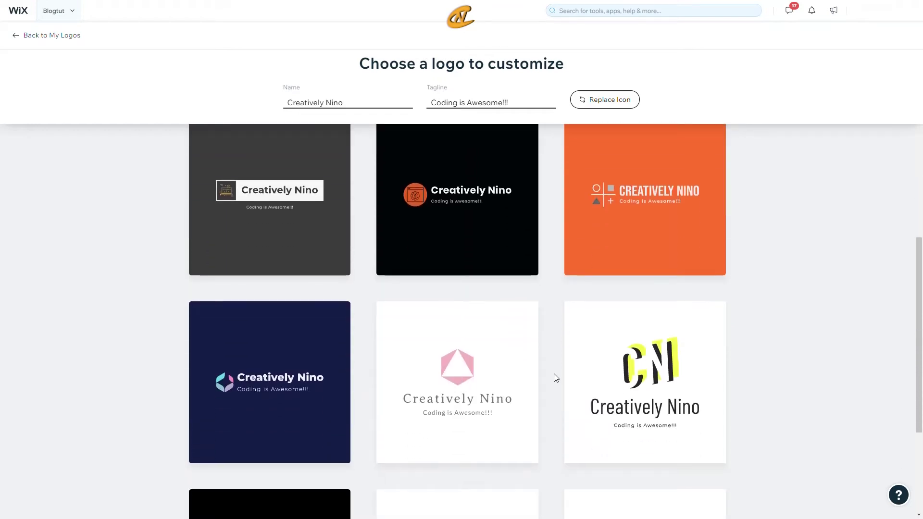
{"action": "scroll", "coordinate": [555, 378], "scroll_direction": "down", "scroll_amount": 4}
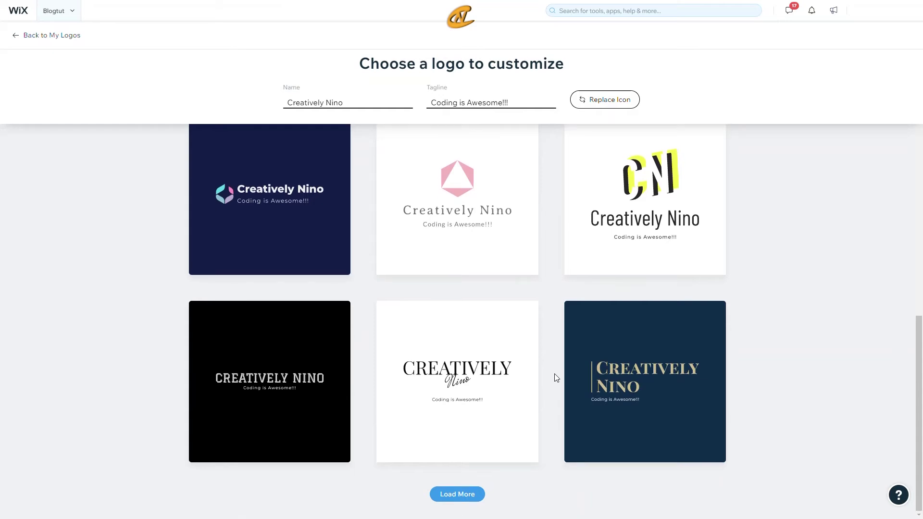
{"action": "left_click", "coordinate": [444, 494]}
{"action": "scroll", "coordinate": [550, 411], "scroll_direction": "down", "scroll_amount": 6}
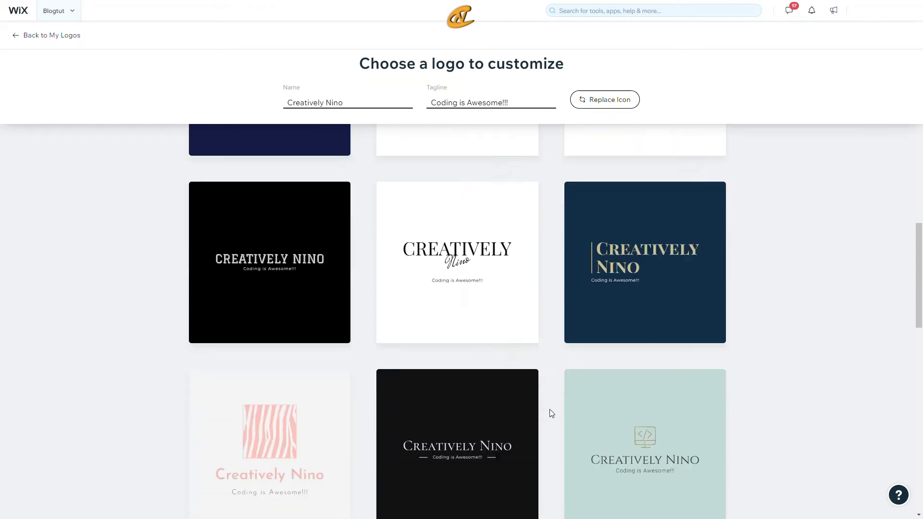
{"action": "scroll", "coordinate": [549, 413], "scroll_direction": "down", "scroll_amount": 4}
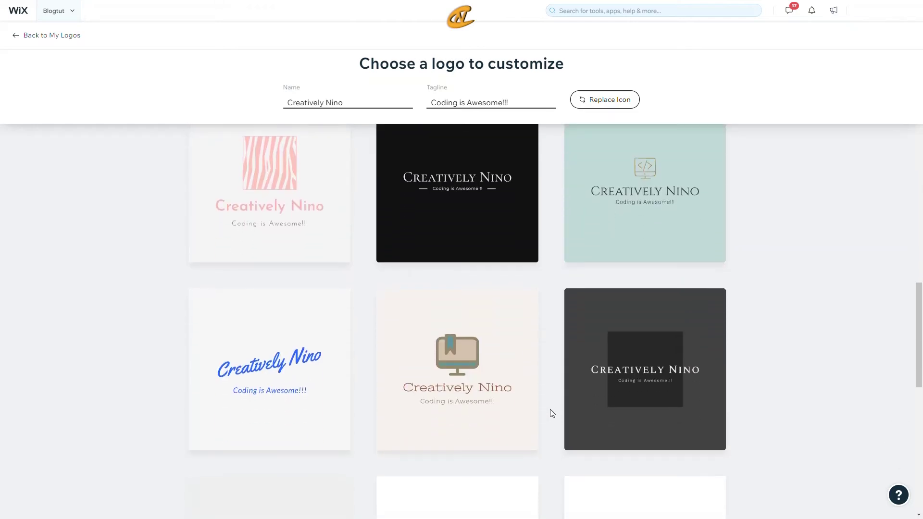
{"action": "scroll", "coordinate": [554, 439], "scroll_direction": "down", "scroll_amount": 5}
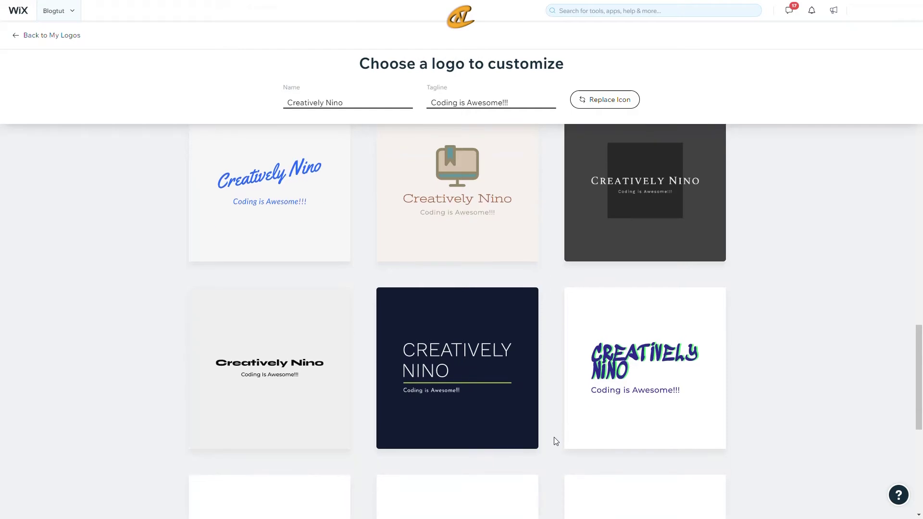
{"action": "scroll", "coordinate": [556, 440], "scroll_direction": "down", "scroll_amount": 5}
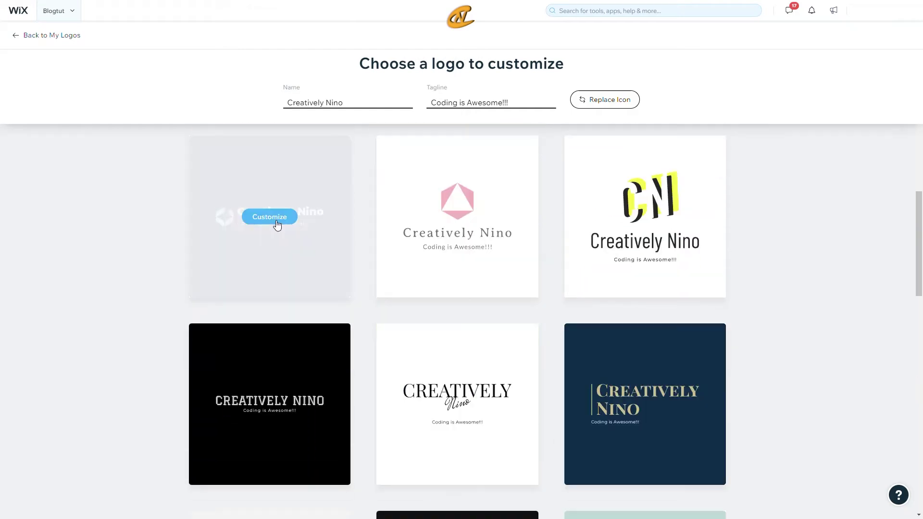
{"action": "left_click", "coordinate": [275, 221]}
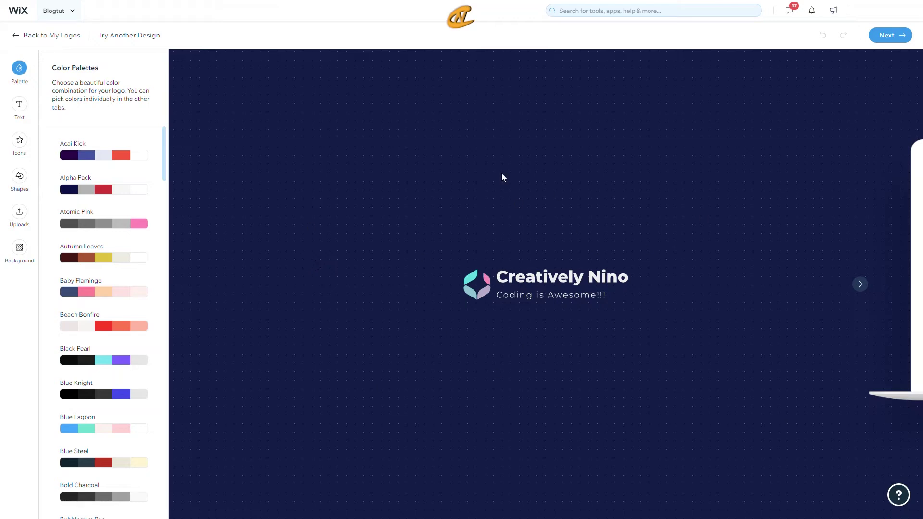
Preview the logo on the website, social media, business card and merchandise mockups, and return to the logo view.
{"action": "left_click", "coordinate": [859, 289]}
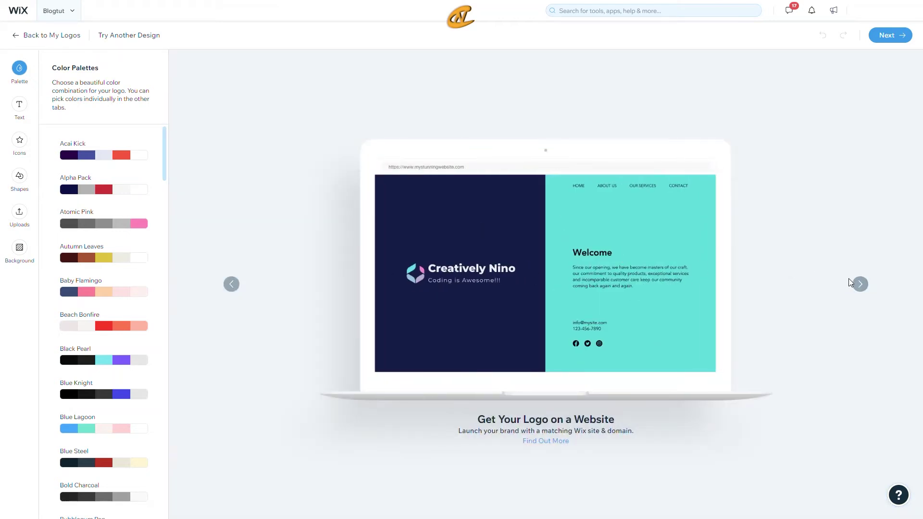
{"action": "left_click", "coordinate": [859, 290]}
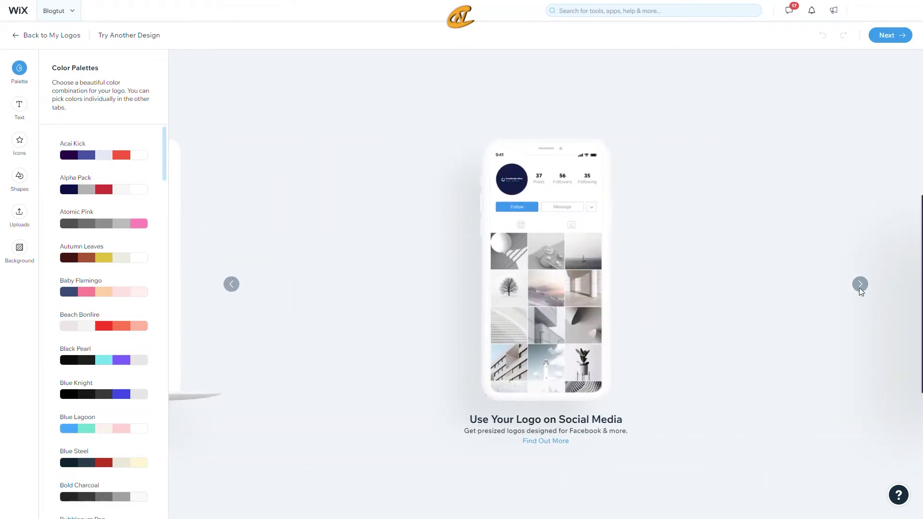
{"action": "left_click", "coordinate": [858, 288]}
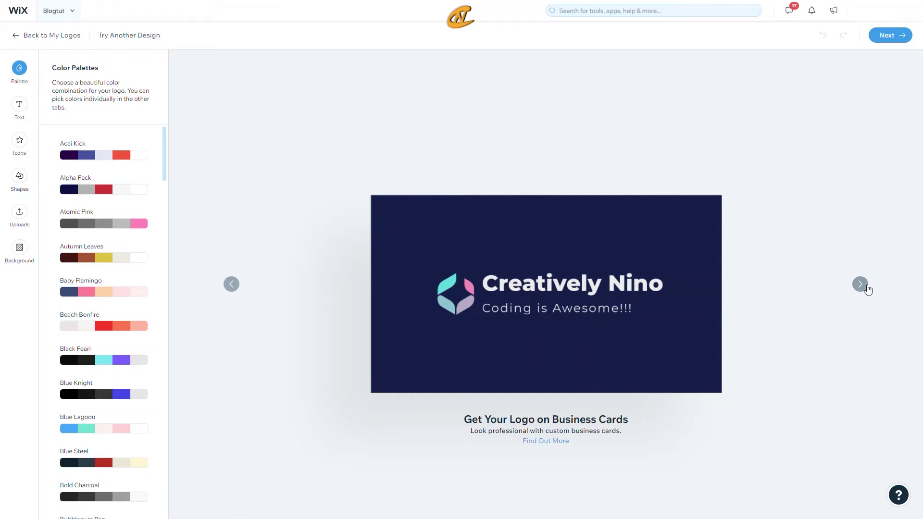
{"action": "left_click", "coordinate": [861, 288]}
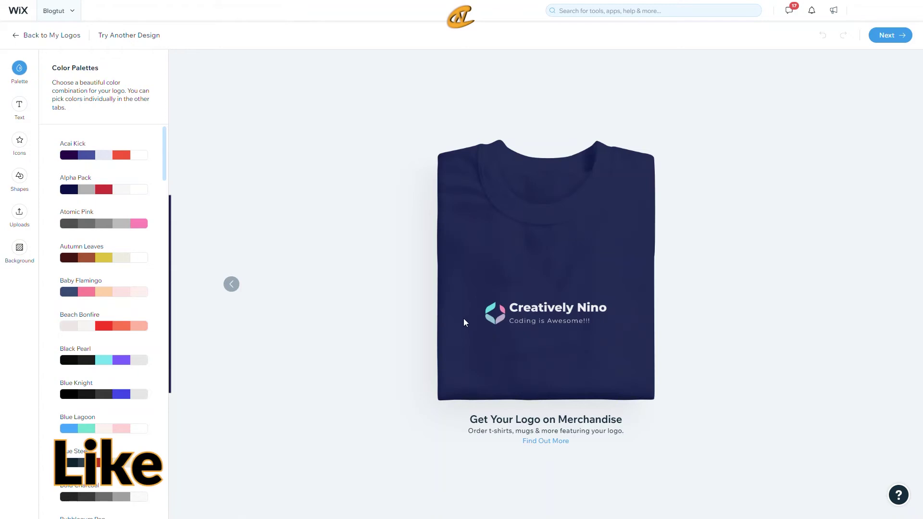
{"action": "left_click", "coordinate": [233, 285]}
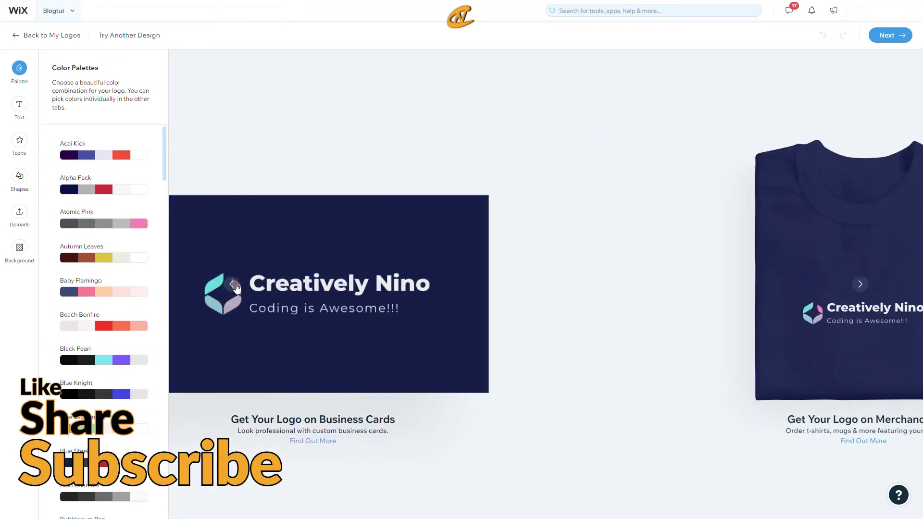
{"action": "left_click", "coordinate": [233, 284]}
{"action": "left_click", "coordinate": [233, 285]}
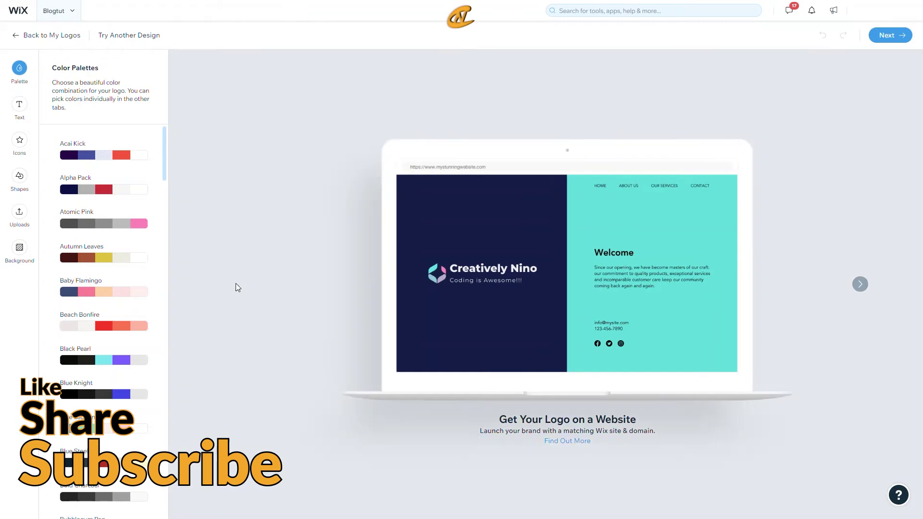
{"action": "left_click", "coordinate": [236, 283]}
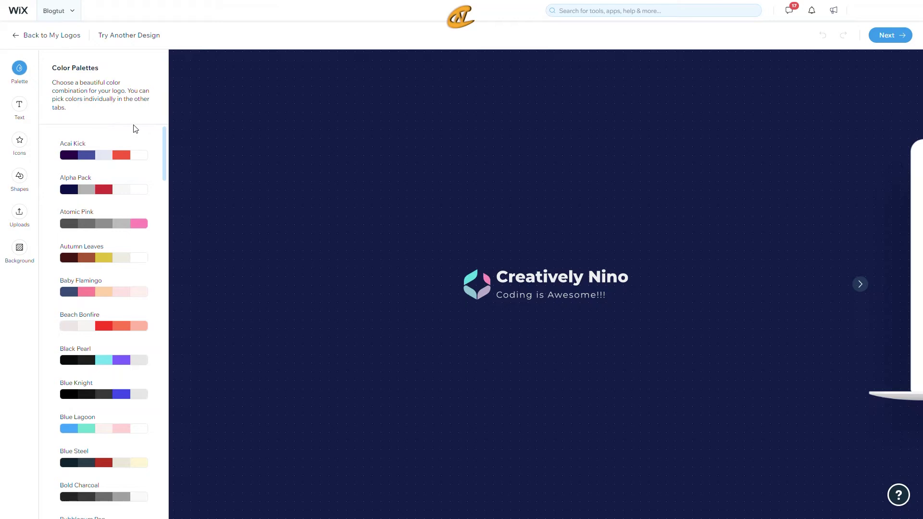
Browse the color palettes and apply the Emerald Oasis palette to the logo.
{"action": "scroll", "coordinate": [113, 303], "scroll_direction": "down", "scroll_amount": 5}
{"action": "scroll", "coordinate": [117, 295], "scroll_direction": "down", "scroll_amount": 8}
{"action": "scroll", "coordinate": [79, 336], "scroll_direction": "down", "scroll_amount": 6}
{"action": "scroll", "coordinate": [80, 339], "scroll_direction": "down", "scroll_amount": 20}
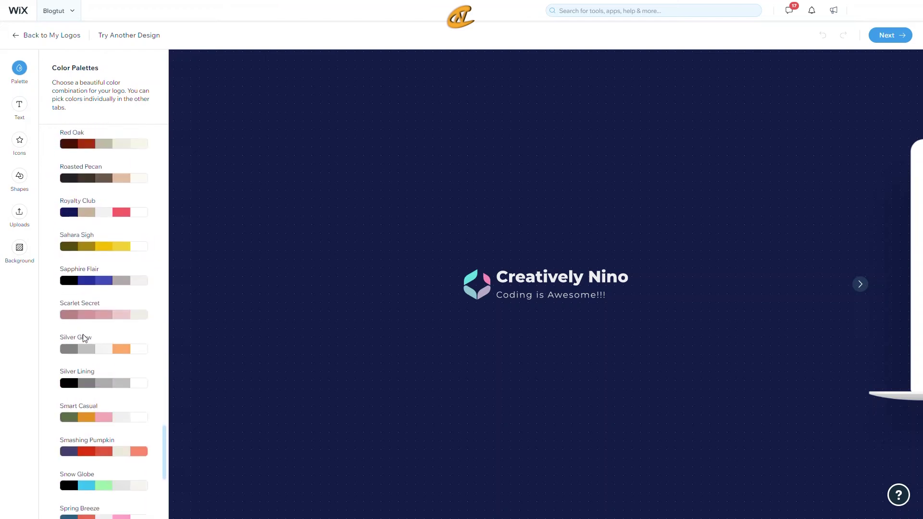
{"action": "scroll", "coordinate": [83, 336], "scroll_direction": "down", "scroll_amount": 5}
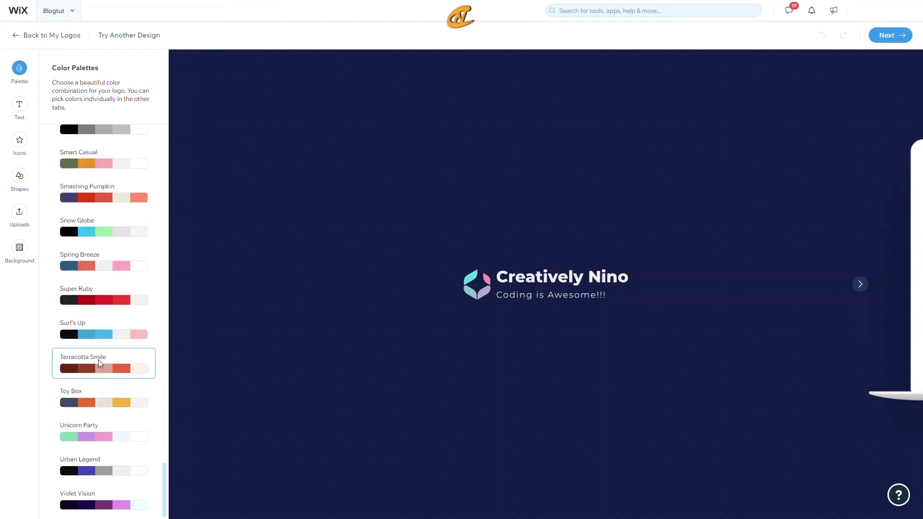
{"action": "scroll", "coordinate": [98, 361], "scroll_direction": "up", "scroll_amount": 20}
{"action": "scroll", "coordinate": [96, 355], "scroll_direction": "up", "scroll_amount": 15}
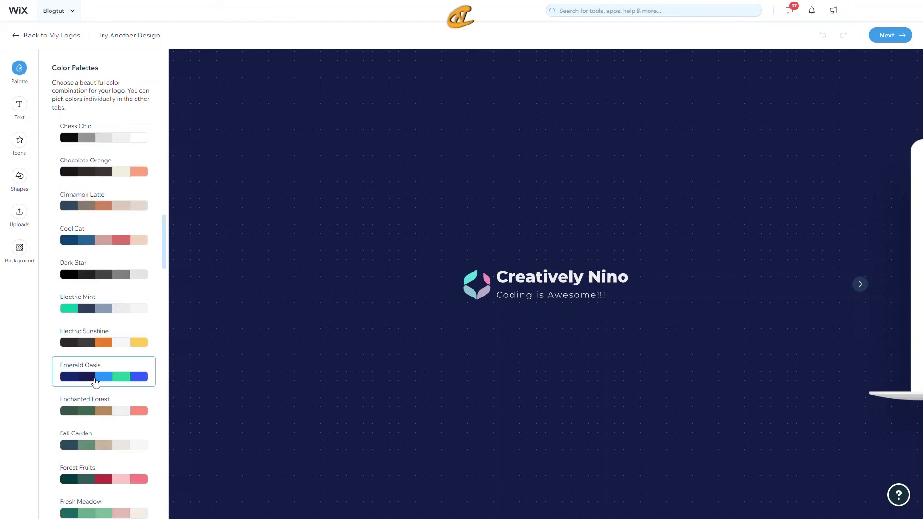
{"action": "left_click", "coordinate": [95, 382]}
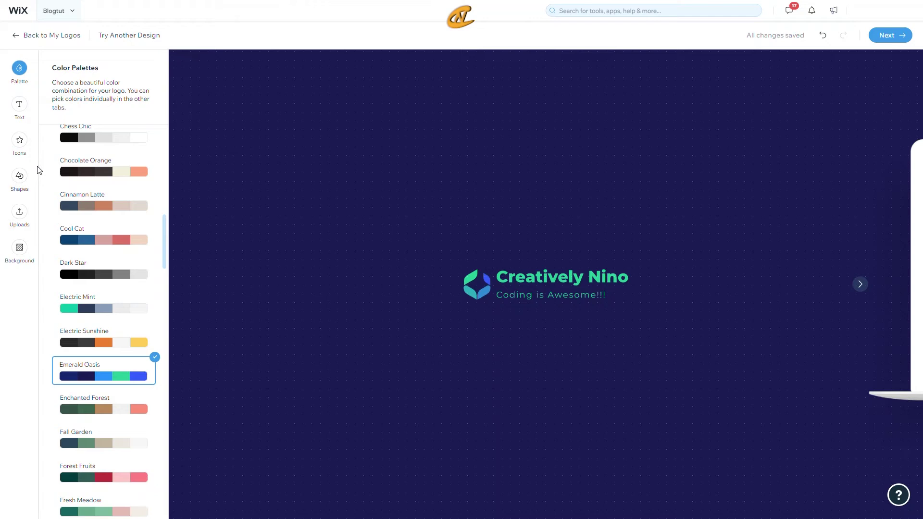
Browse the suggested icons and add the striped fingerprint icon to the logo.
{"action": "left_click", "coordinate": [20, 110]}
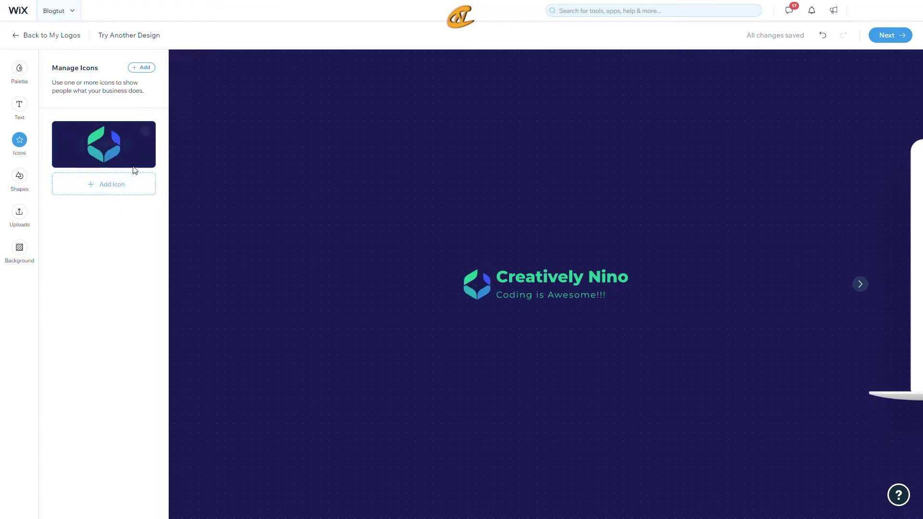
{"action": "left_click", "coordinate": [118, 187]}
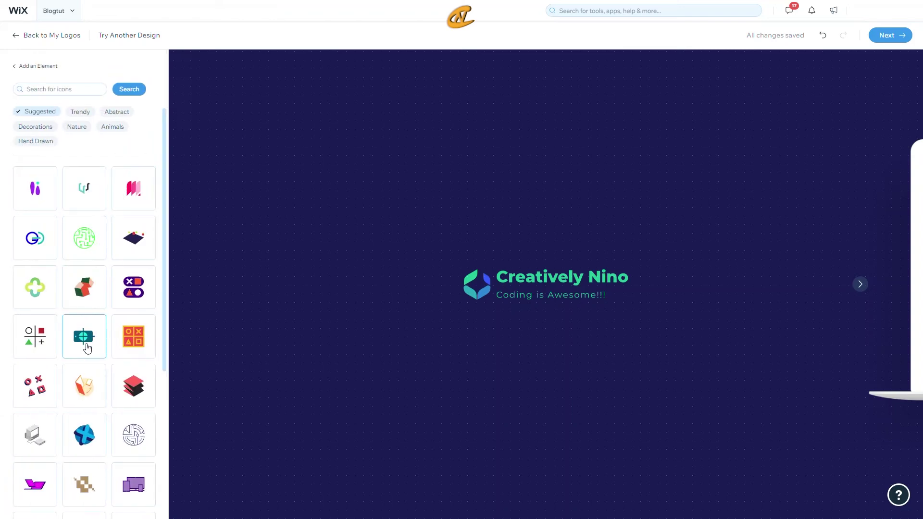
{"action": "scroll", "coordinate": [87, 347], "scroll_direction": "down", "scroll_amount": 3}
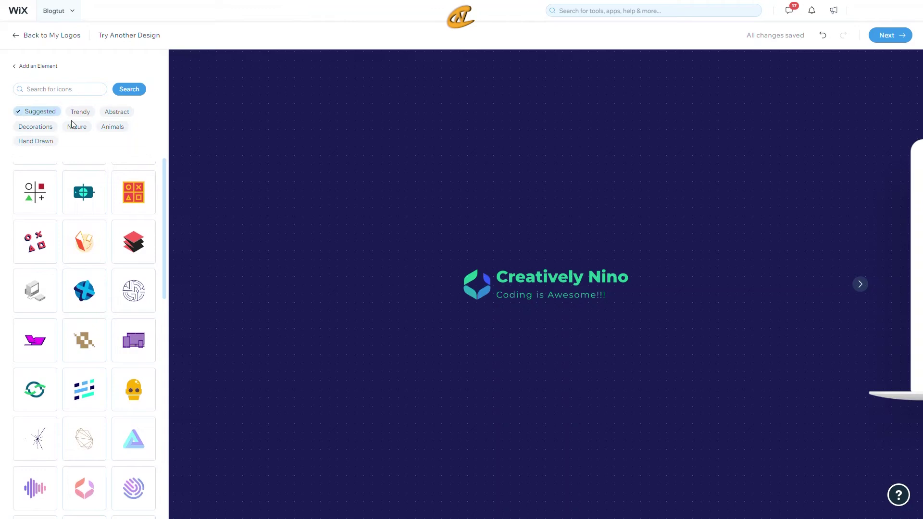
{"action": "scroll", "coordinate": [99, 279], "scroll_direction": "down", "scroll_amount": 6}
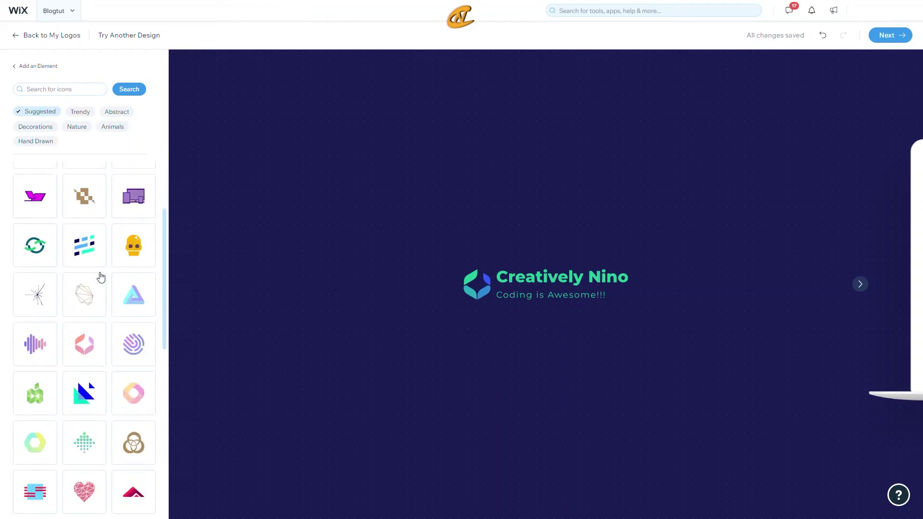
{"action": "scroll", "coordinate": [106, 342], "scroll_direction": "up", "scroll_amount": 1}
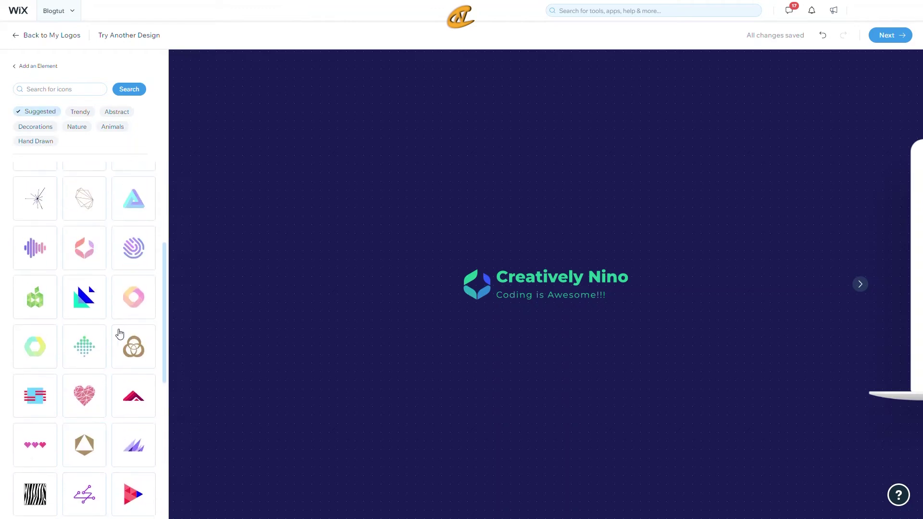
{"action": "left_click", "coordinate": [136, 252]}
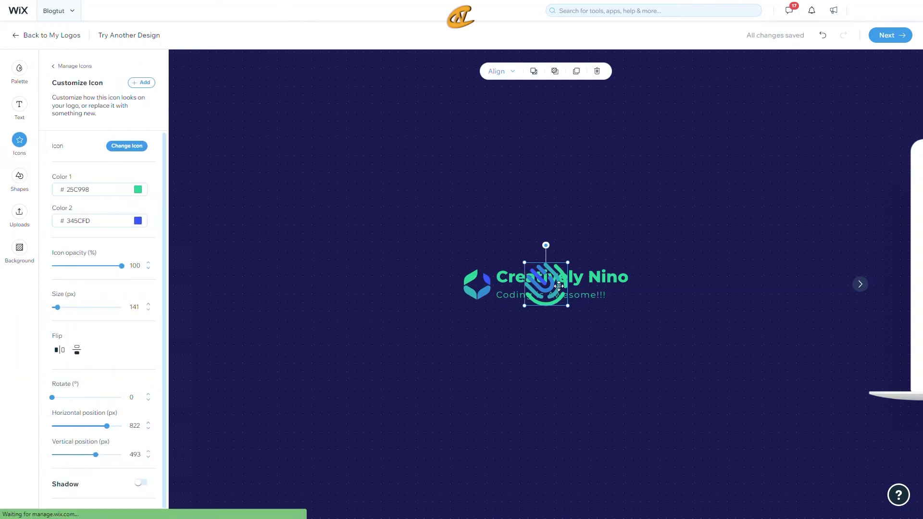
Shrink the fingerprint icon to about 27 px and place it in the center of the hexagonal icon.
{"action": "left_click_drag", "start_coordinate": [558, 286], "coordinate": [473, 291]}
{"action": "left_click", "coordinate": [477, 284]}
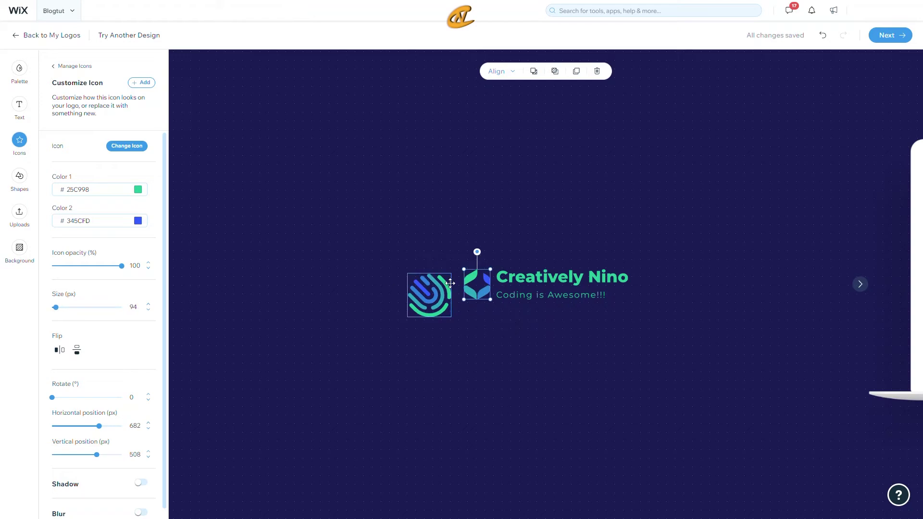
{"action": "left_click_drag", "start_coordinate": [463, 267], "coordinate": [464, 292]}
{"action": "left_click", "coordinate": [430, 295]}
{"action": "left_click_drag", "start_coordinate": [407, 273], "coordinate": [476, 284]}
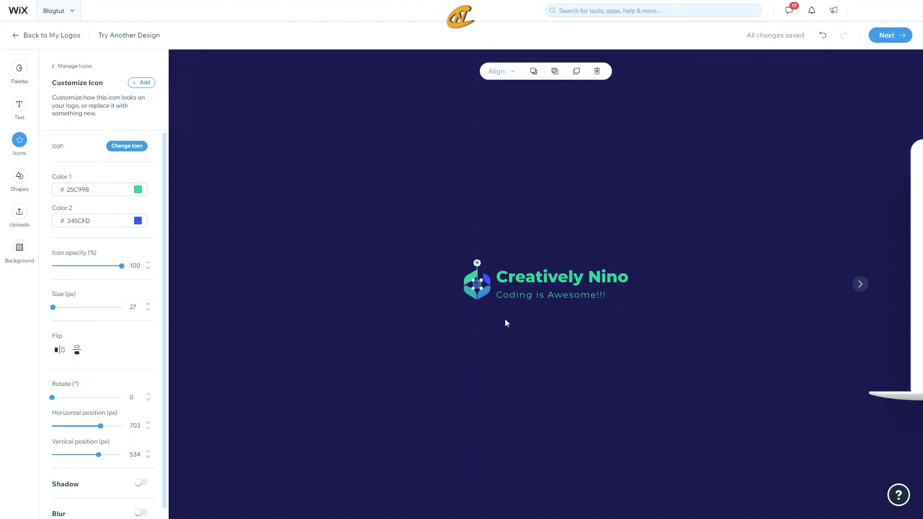
{"action": "left_click", "coordinate": [544, 336]}
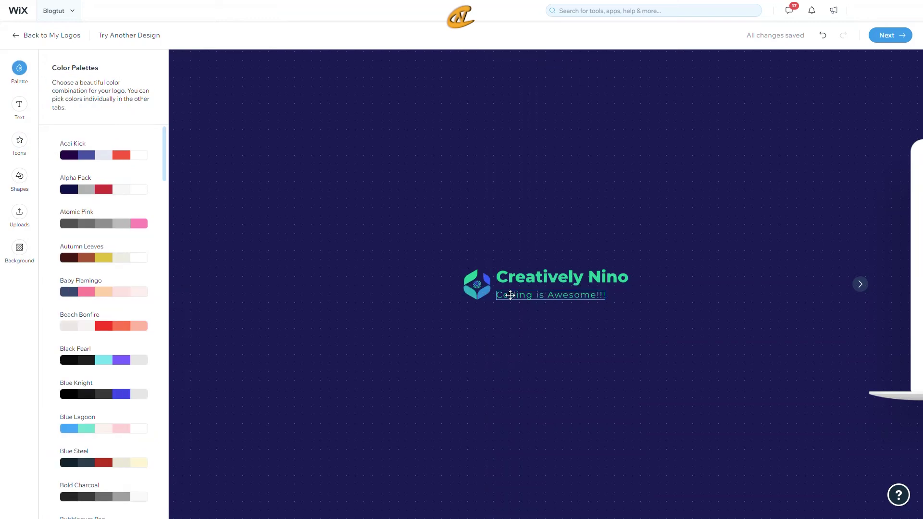
Change the logo's tagline to "Coding Finger Print" and look through the remaining text settings.
{"action": "left_click", "coordinate": [542, 304]}
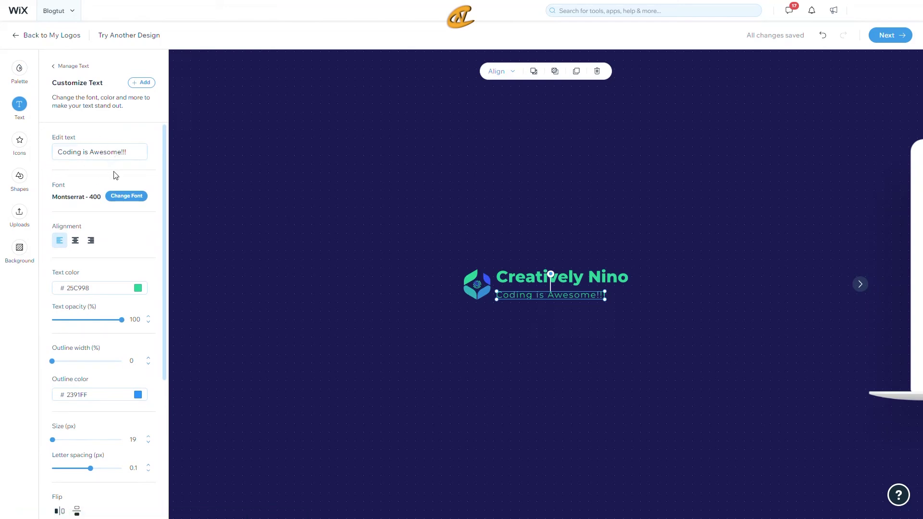
{"action": "left_click", "coordinate": [83, 152]}
{"action": "left_click_drag", "start_coordinate": [82, 153], "coordinate": [137, 154]}
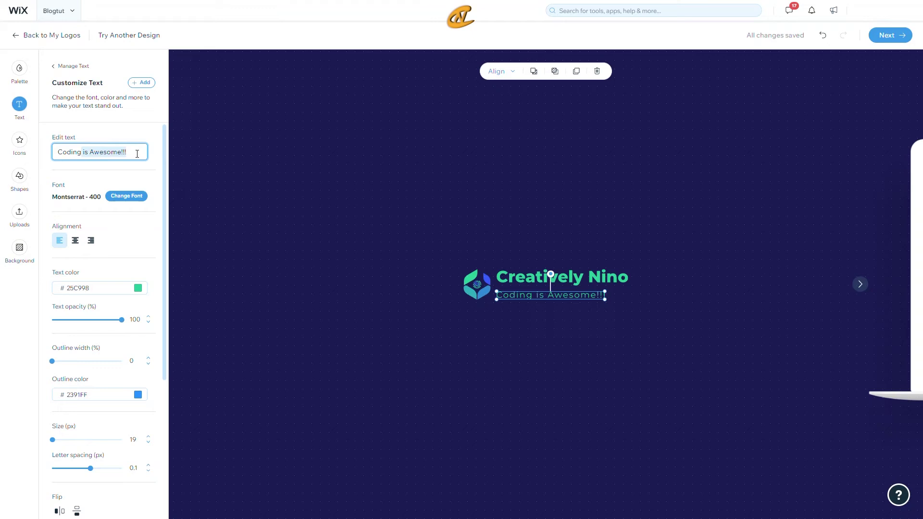
{"action": "type", "text": "Finger Print"}
{"action": "left_click", "coordinate": [134, 142]}
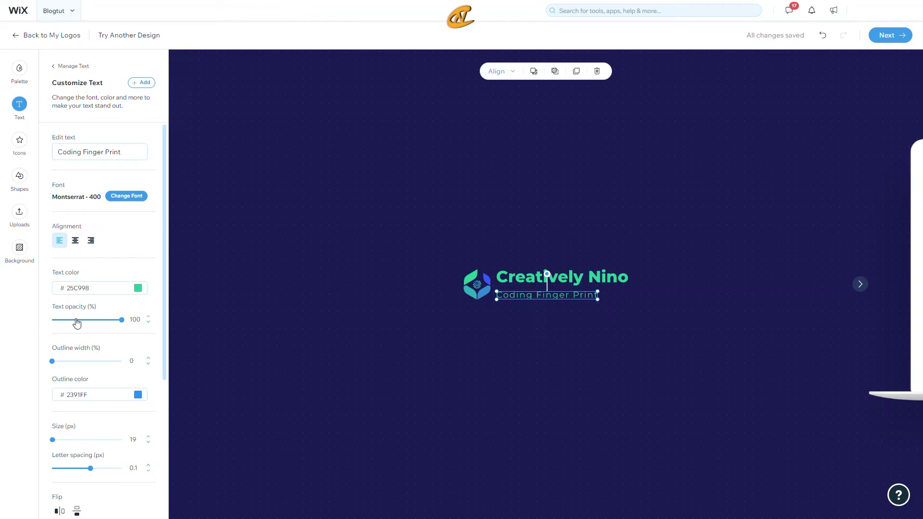
{"action": "scroll", "coordinate": [78, 323], "scroll_direction": "down", "scroll_amount": 4}
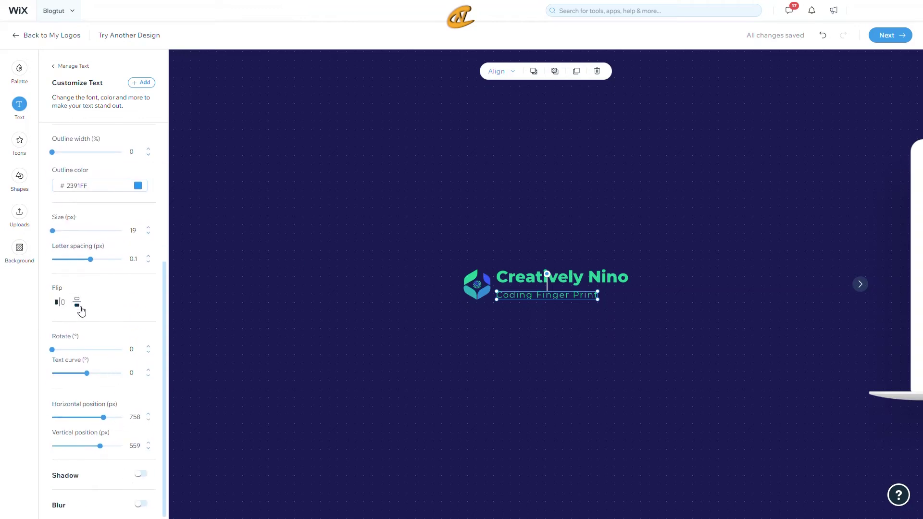
{"action": "scroll", "coordinate": [81, 290], "scroll_direction": "up", "scroll_amount": 4}
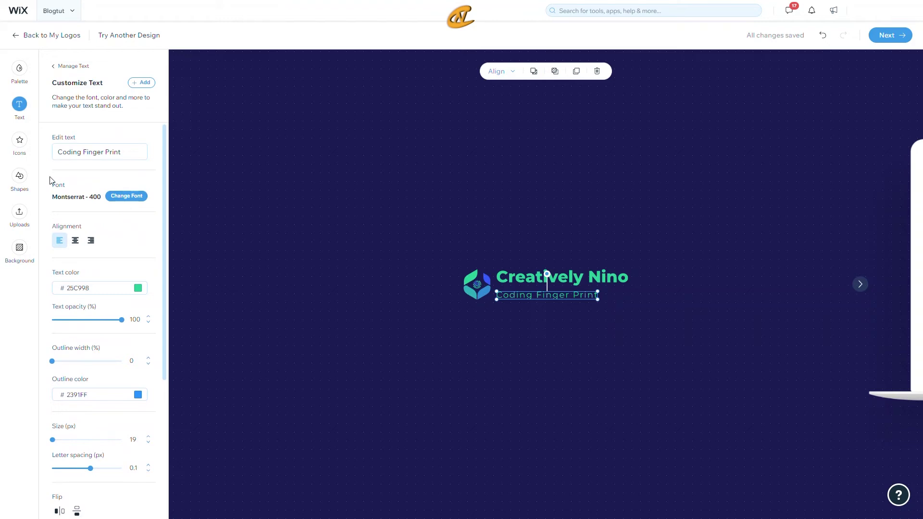
Add a circle shape to the logo with its fill color off and its border on.
{"action": "left_click", "coordinate": [21, 184]}
{"action": "left_click", "coordinate": [94, 245]}
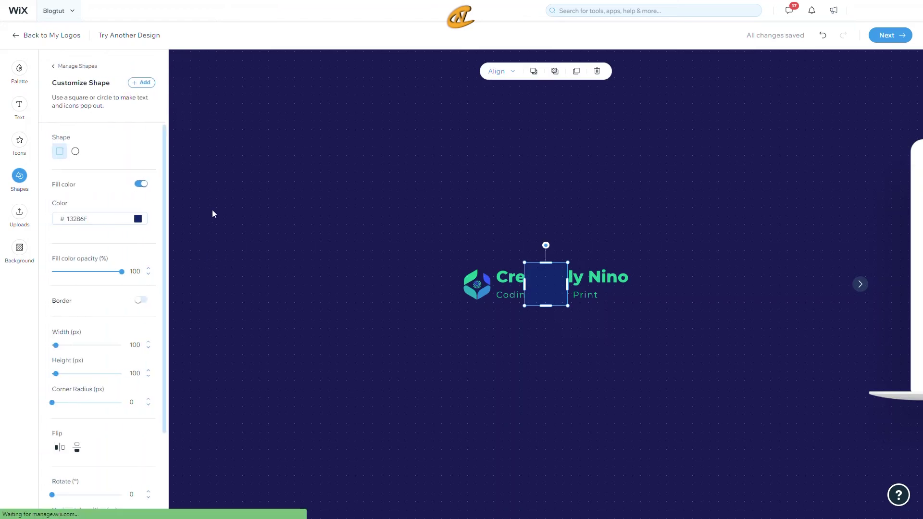
{"action": "left_click", "coordinate": [77, 152]}
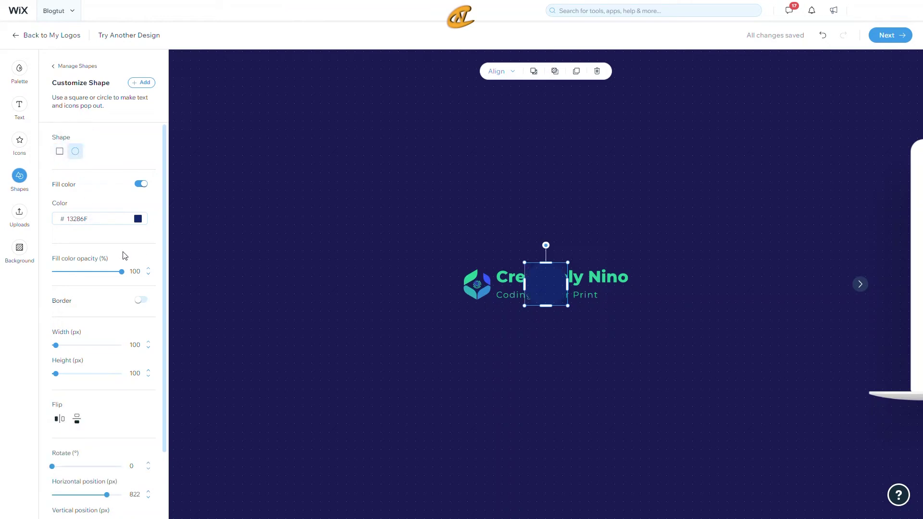
{"action": "left_click", "coordinate": [142, 185]}
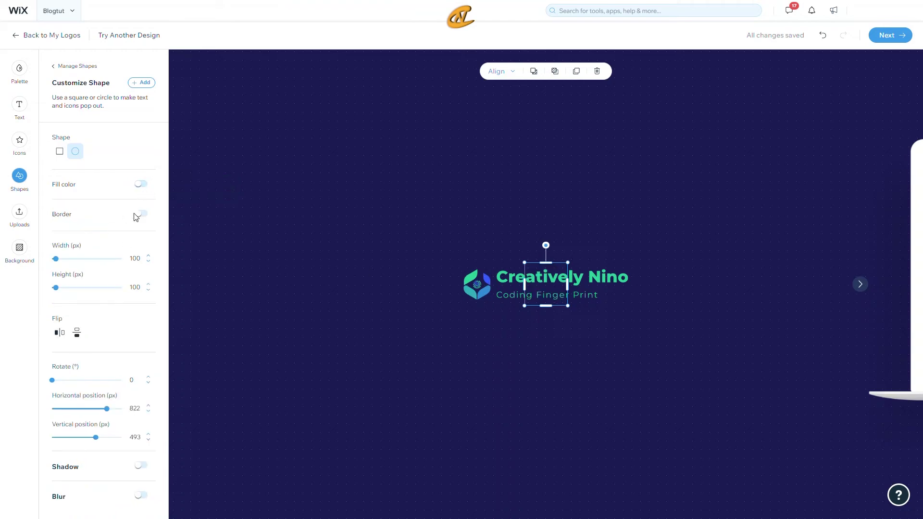
{"action": "left_click", "coordinate": [141, 214]}
Center the circle on the hexagonal icon and shrink it to fit closely around the icon.
{"action": "left_click_drag", "start_coordinate": [472, 272], "coordinate": [477, 273]}
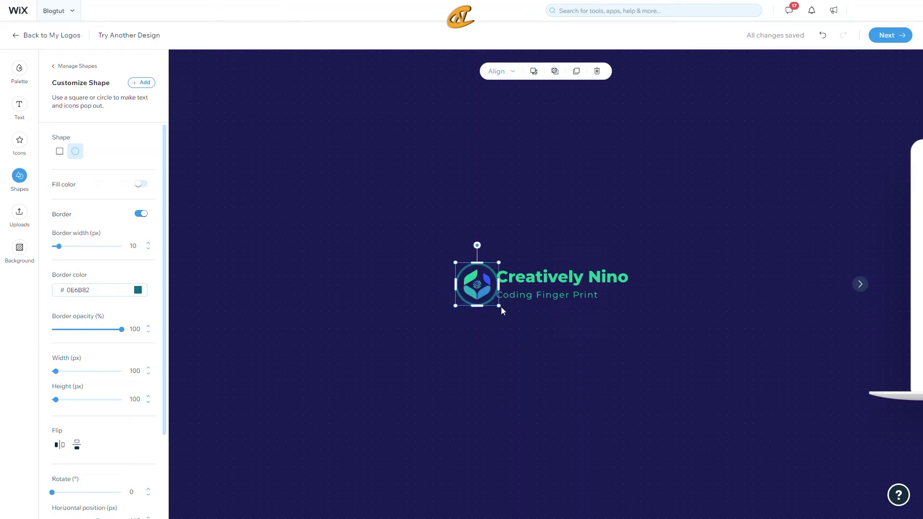
{"action": "left_click_drag", "start_coordinate": [500, 306], "coordinate": [472, 282]}
{"action": "left_click", "coordinate": [568, 374]}
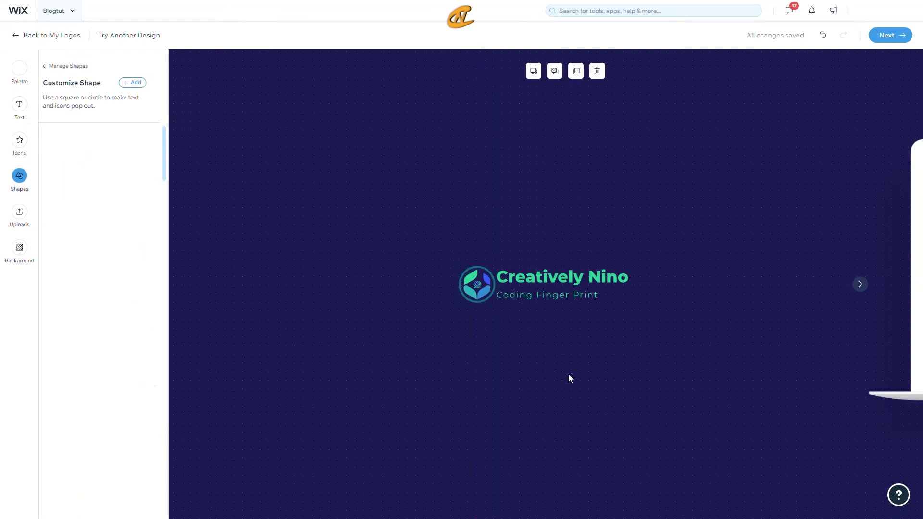
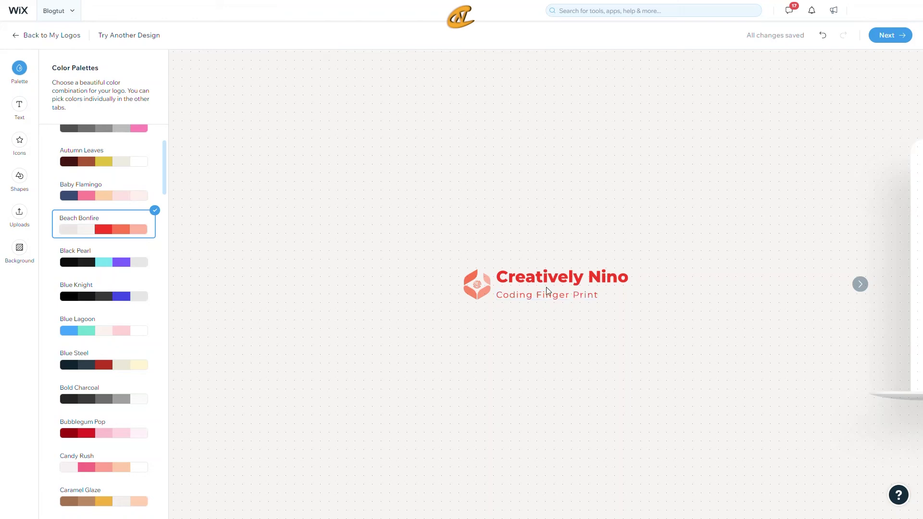
Try the Caramel Glaze and Electric Mint palettes on the logo, and reapply Emerald Oasis.
{"action": "scroll", "coordinate": [121, 250], "scroll_direction": "down", "scroll_amount": 5}
{"action": "left_click", "coordinate": [104, 260]}
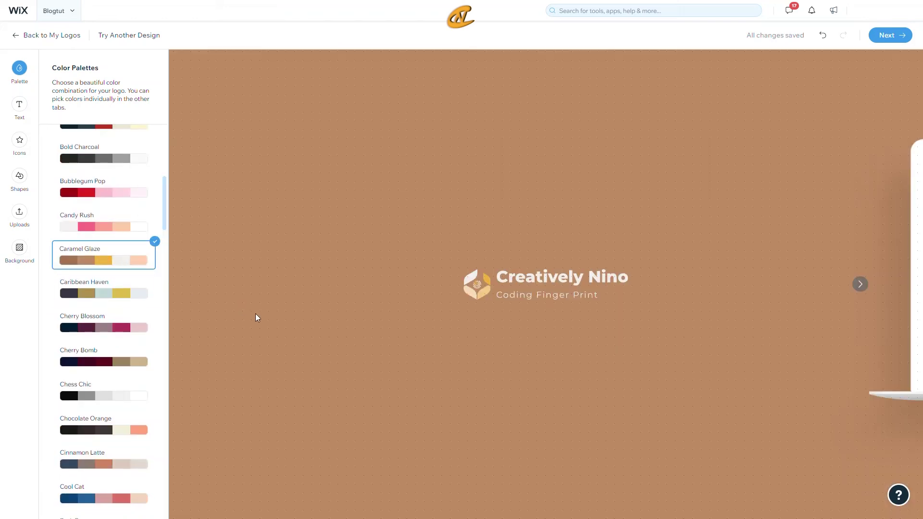
{"action": "scroll", "coordinate": [124, 295], "scroll_direction": "down", "scroll_amount": 4}
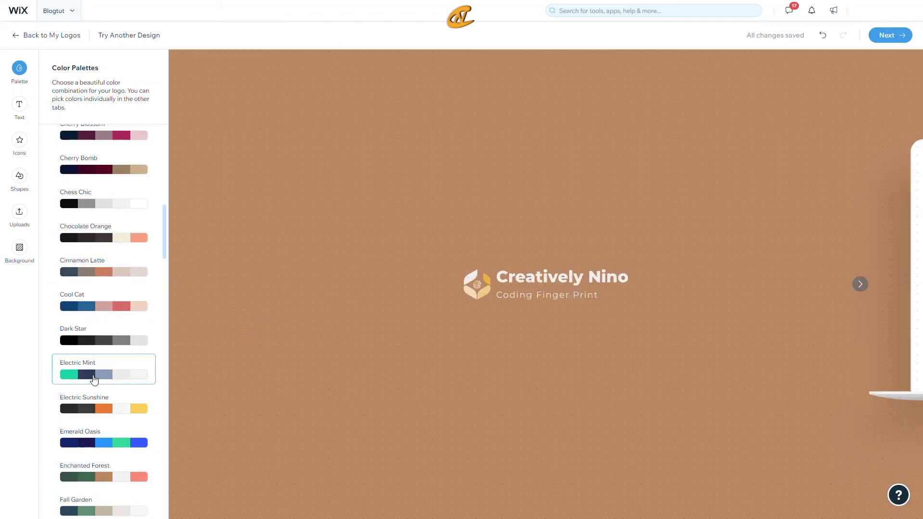
{"action": "left_click", "coordinate": [109, 379]}
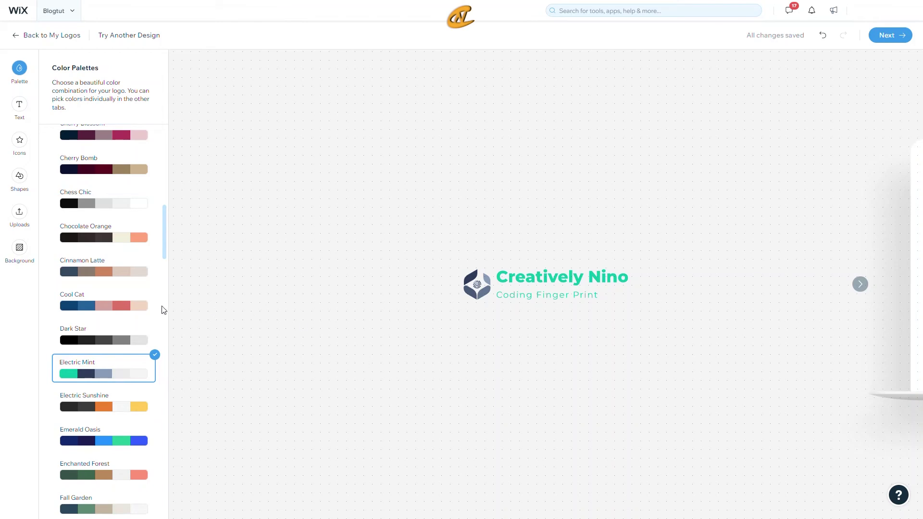
{"action": "scroll", "coordinate": [127, 335], "scroll_direction": "down", "scroll_amount": 4}
{"action": "left_click", "coordinate": [120, 250]}
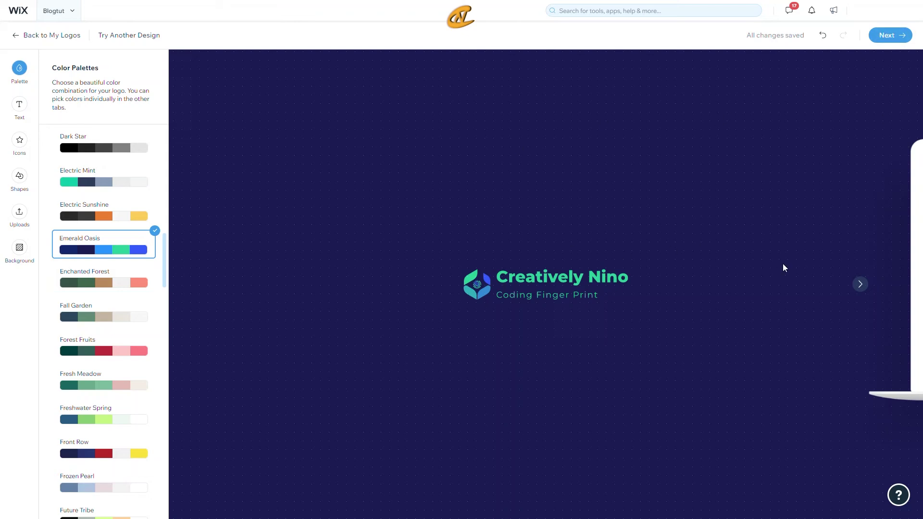
Finish editing, review the free logo offer, and return to the overview of saved logos.
{"action": "left_click", "coordinate": [893, 41]}
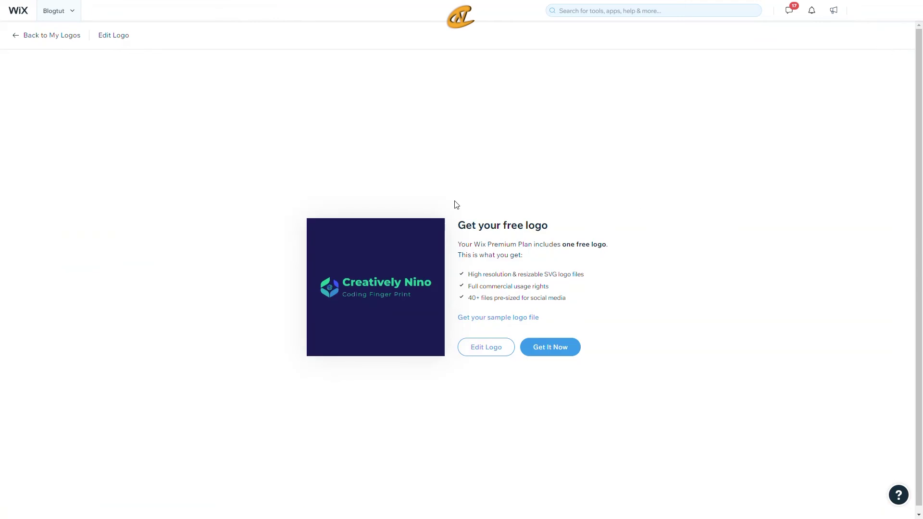
{"action": "left_click_drag", "start_coordinate": [456, 226], "coordinate": [569, 224]}
{"action": "left_click", "coordinate": [570, 225]}
{"action": "left_click", "coordinate": [484, 347]}
{"action": "left_click", "coordinate": [38, 39]}
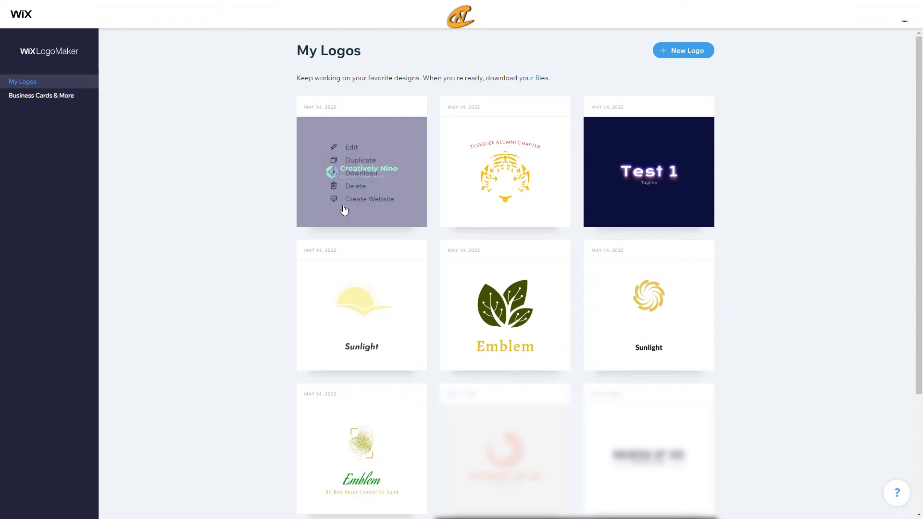
Show the options of the saved Creatively Nino logo, check the Business Cards & More page and return to My Logos.
{"action": "mouse_move", "coordinate": [348, 149]}
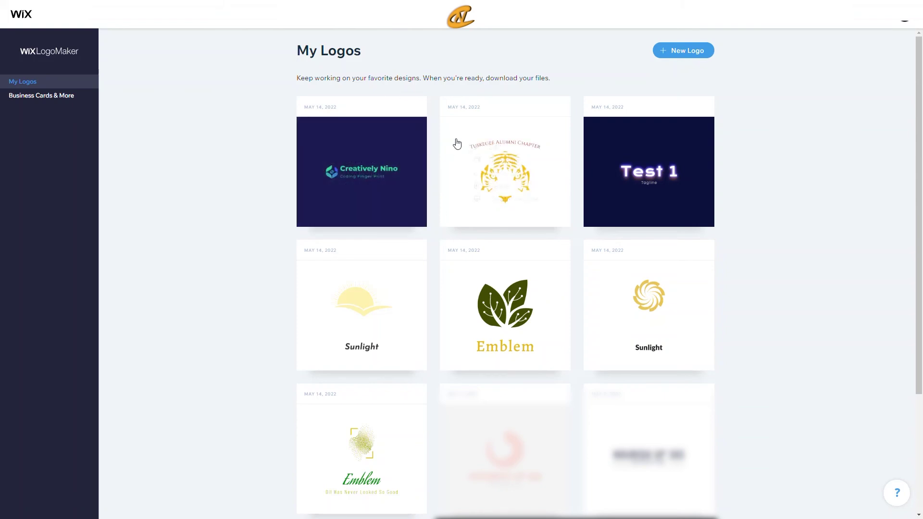
{"action": "mouse_move", "coordinate": [403, 312]}
{"action": "mouse_move", "coordinate": [336, 192]}
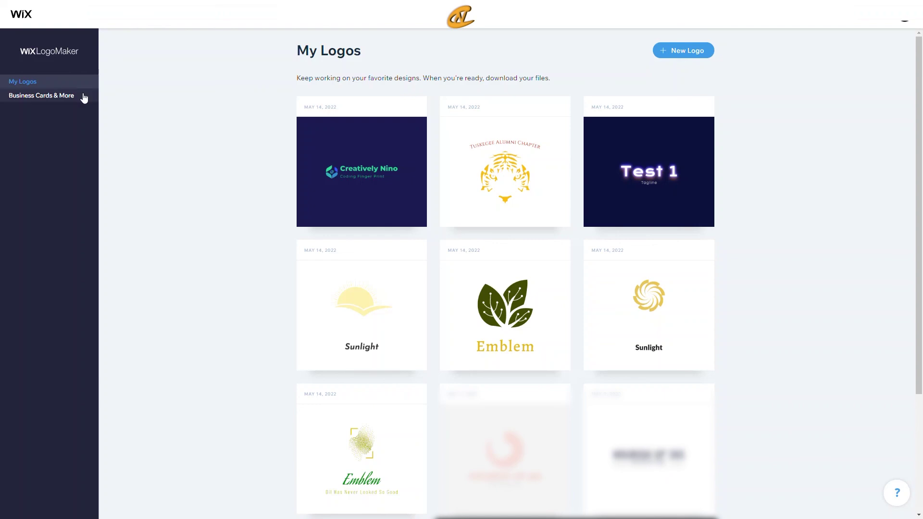
{"action": "left_click", "coordinate": [25, 98]}
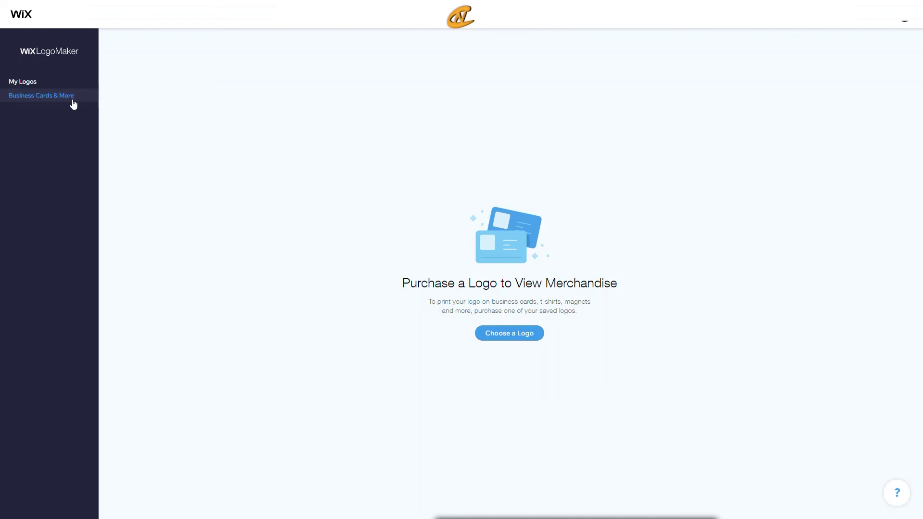
{"action": "left_click", "coordinate": [48, 86]}
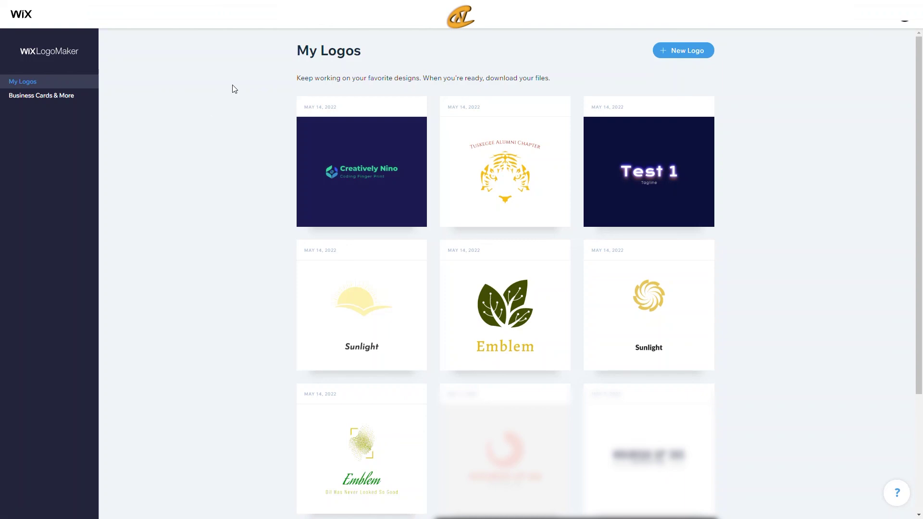